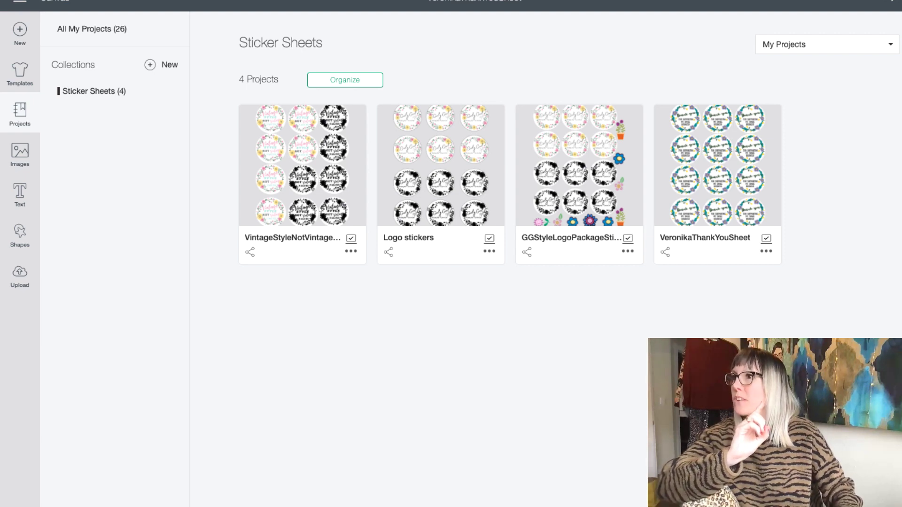
Step: Open the VeronikaThankYouSheet project and preview its twelve stickers on a Letter Print Then Cut mat
{"action": "left_click", "coordinate": [737, 156]}
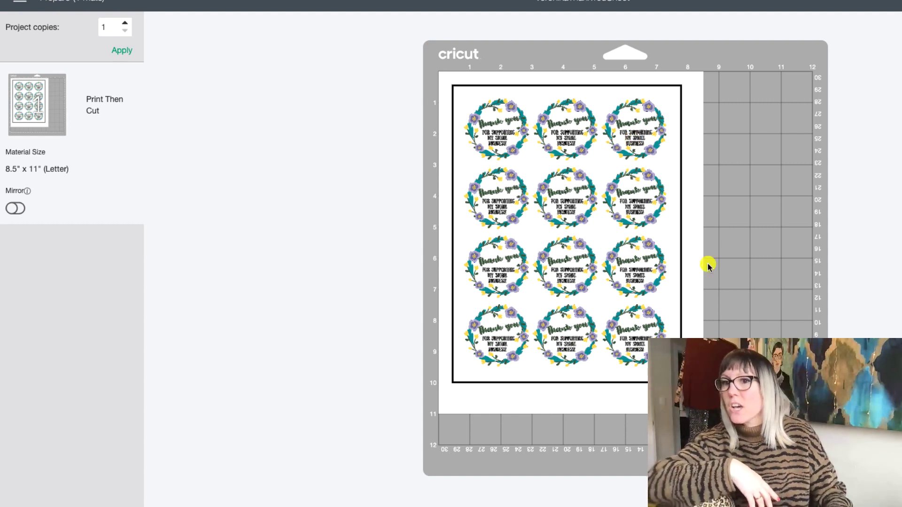
Step: Back on the canvas, add a square and unlock its proportions
{"action": "left_click", "coordinate": [827, 489]}
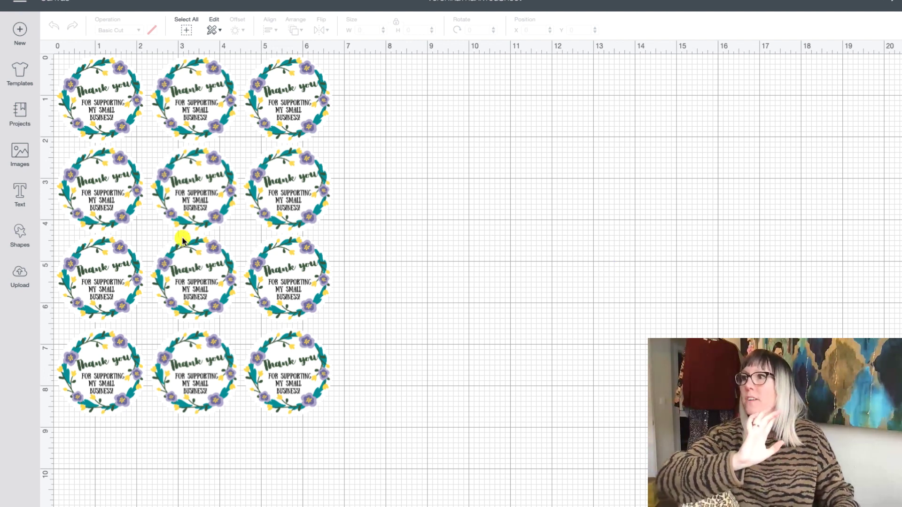
{"action": "left_click", "coordinate": [18, 236]}
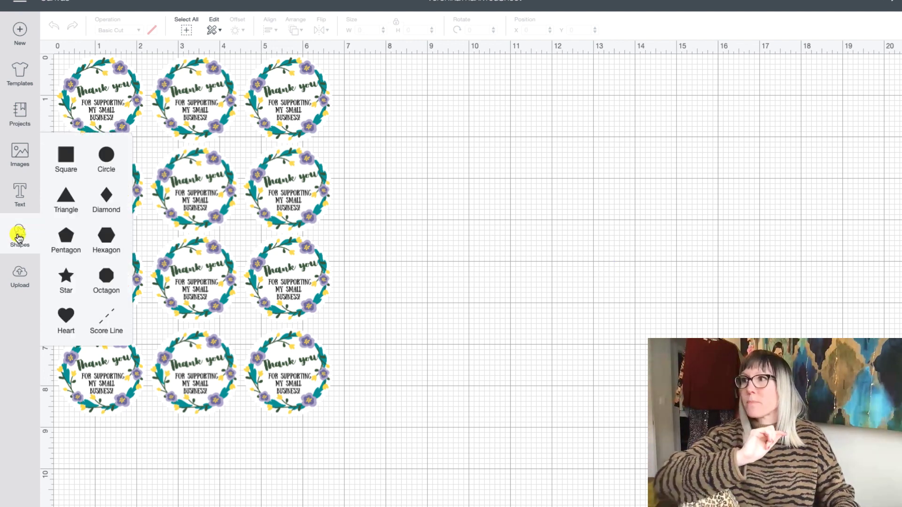
{"action": "left_click", "coordinate": [67, 159]}
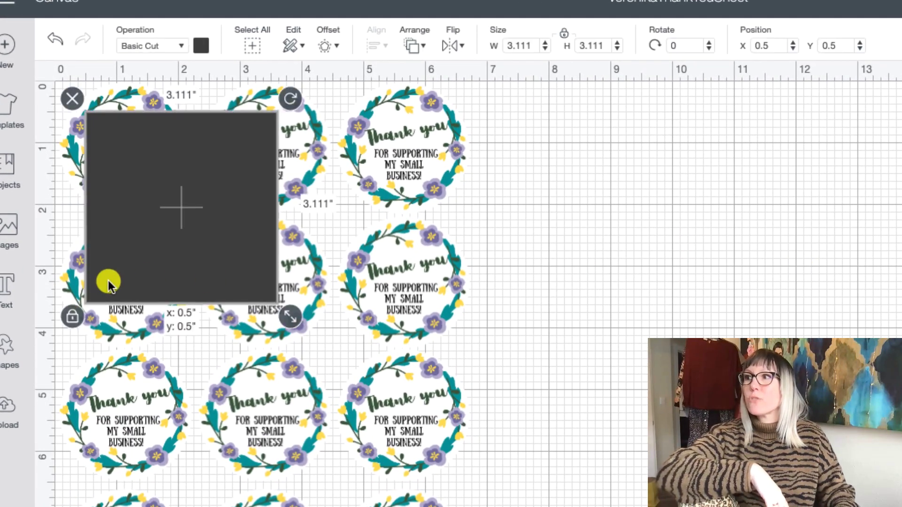
{"action": "left_click", "coordinate": [71, 318]}
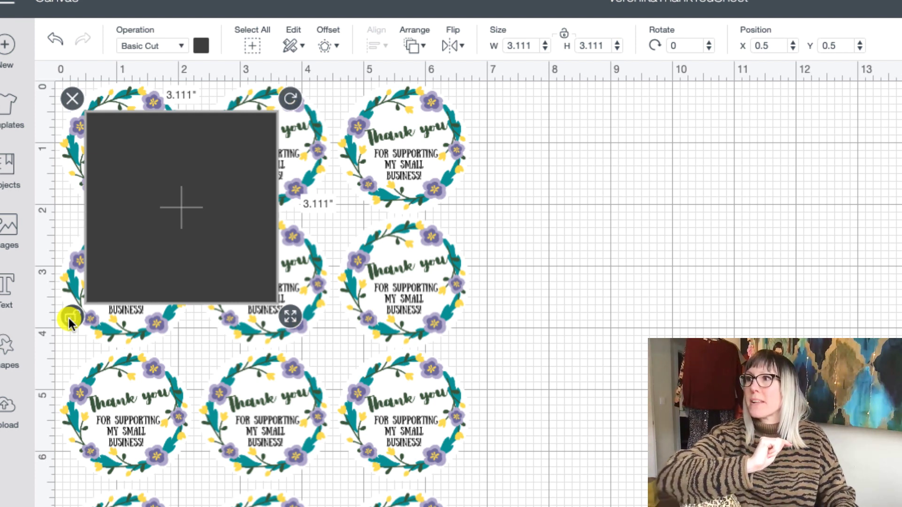
Step: Size the rectangle to 6.75 x 9.25 inches and place it at X 0, Y 0
{"action": "double_click", "coordinate": [525, 45]}
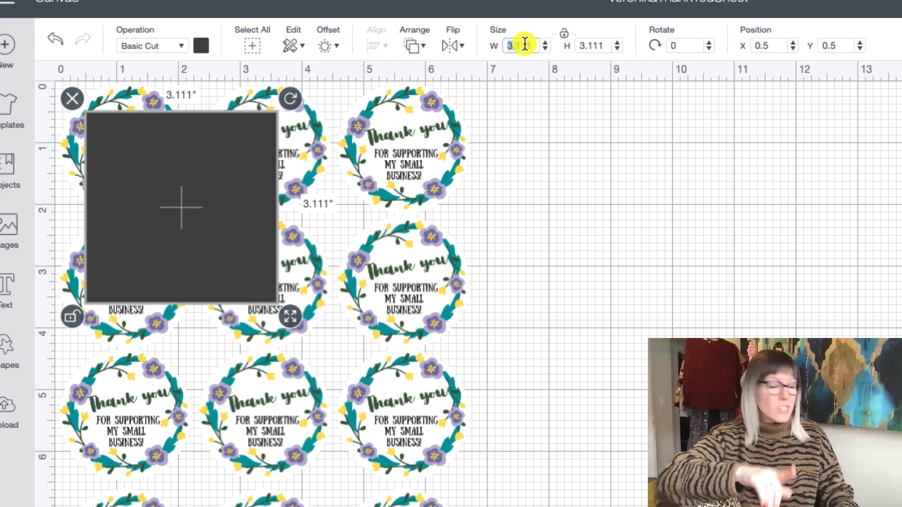
{"action": "type", "text": "6.75"}
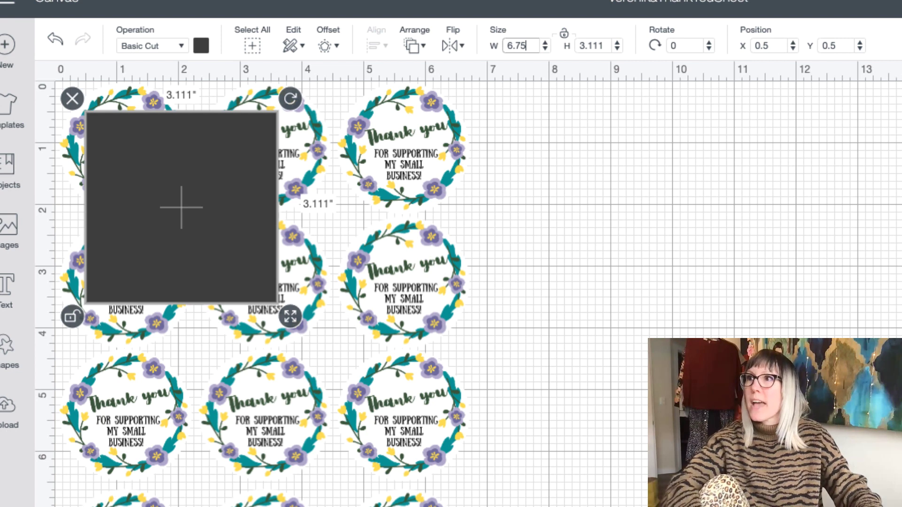
{"action": "key", "text": "Tab"}
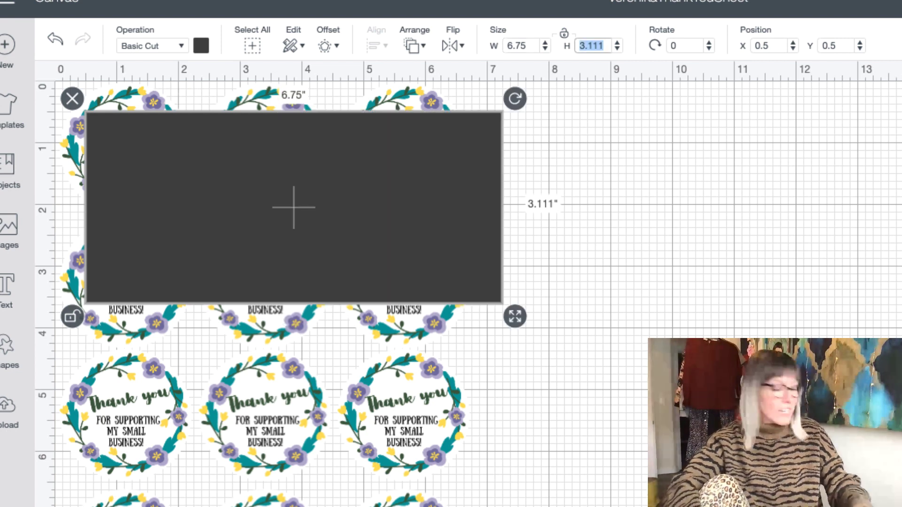
{"action": "type", "text": "9.25"}
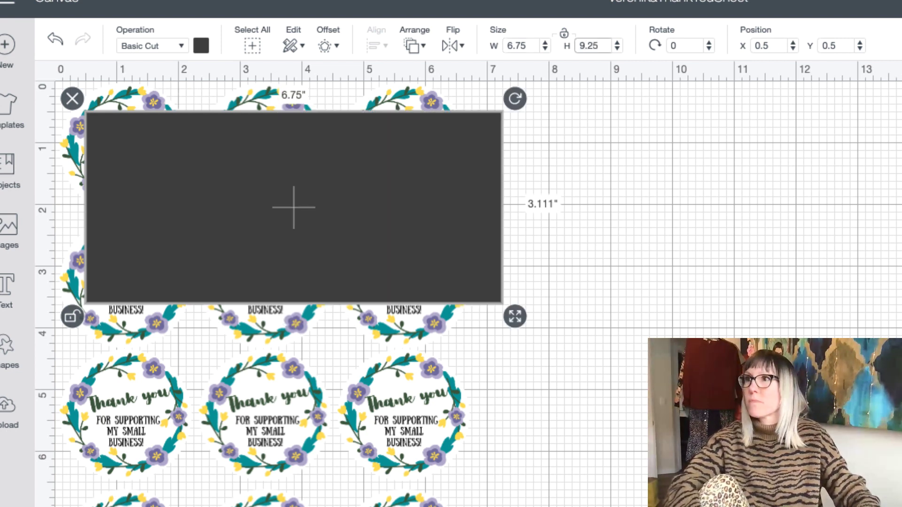
{"action": "key", "text": "Tab"}
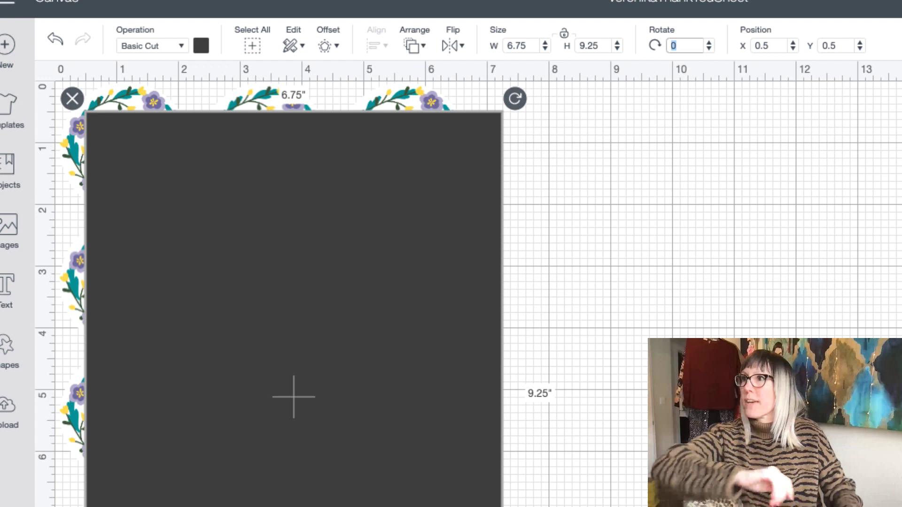
{"action": "key", "text": "Tab"}
{"action": "type", "text": "0"}
{"action": "key", "text": "Tab"}
{"action": "type", "text": "0"}
{"action": "key", "text": "Return"}
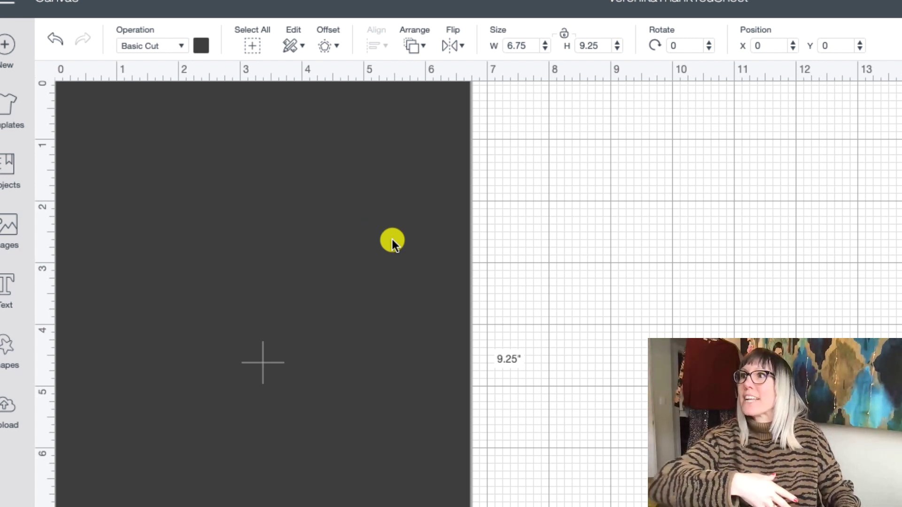
Step: Send the dark rectangle to the back, behind the thank-you sticker circles
{"action": "left_click", "coordinate": [421, 45]}
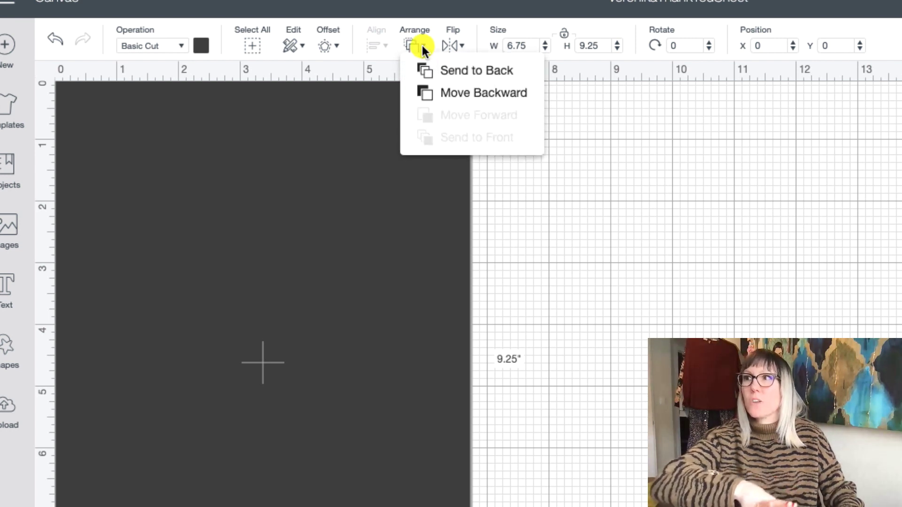
{"action": "left_click", "coordinate": [433, 69]}
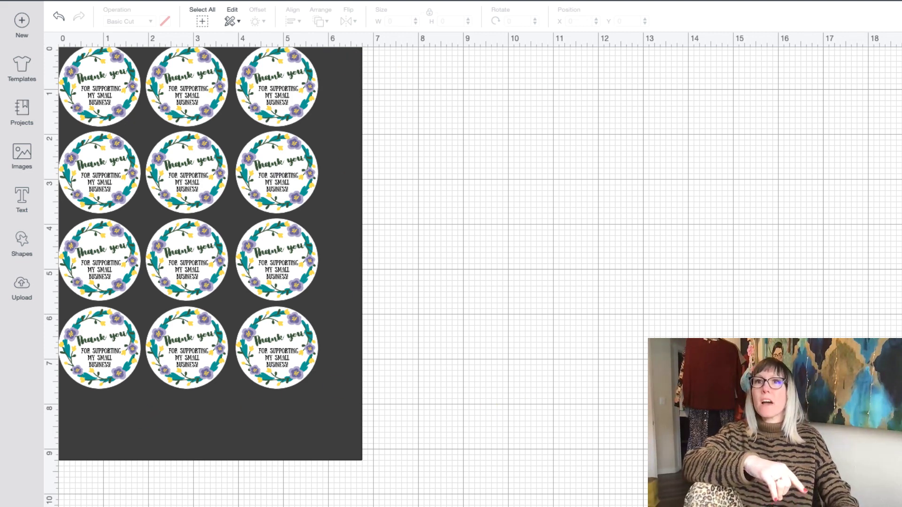
Step: Nudge the bottom and third sticker rows slightly upward to free space at the bottom
{"action": "left_click", "coordinate": [900, 11]}
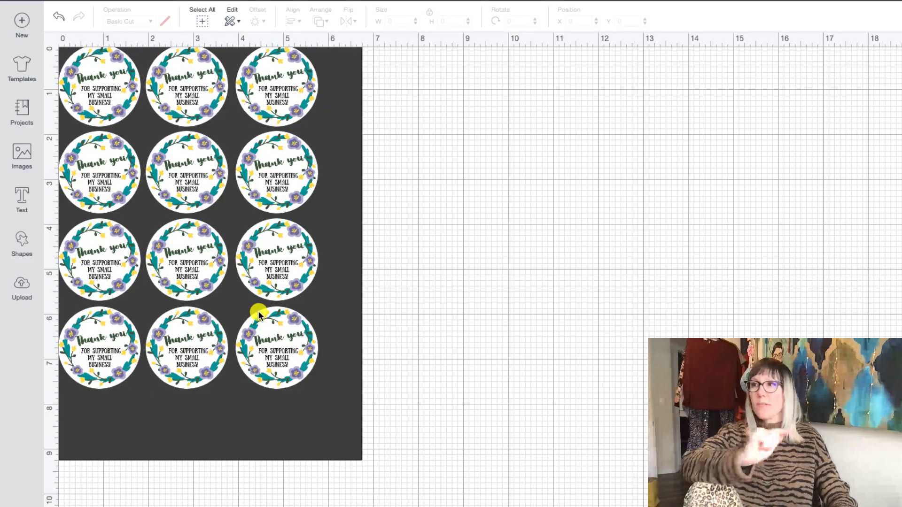
{"action": "left_click", "coordinate": [102, 335]}
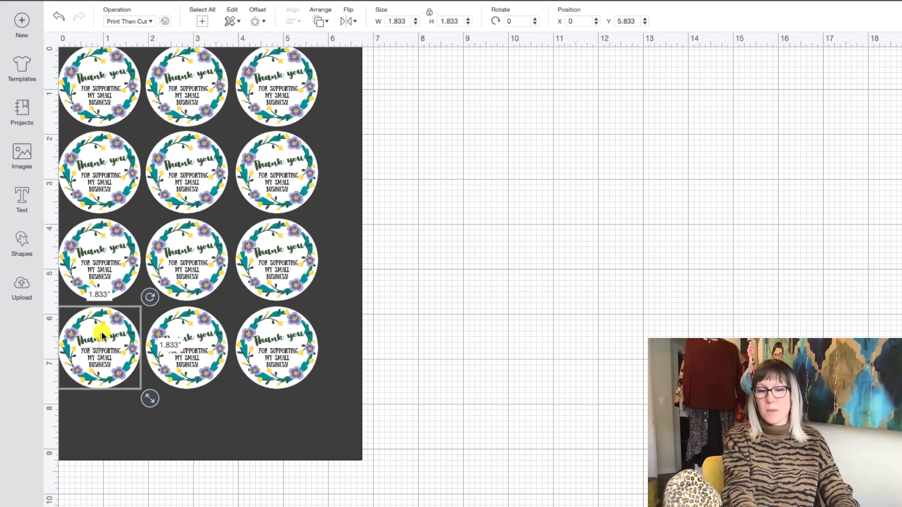
{"action": "left_click", "coordinate": [178, 335], "text": "shift"}
{"action": "left_click", "coordinate": [288, 342], "text": "shift"}
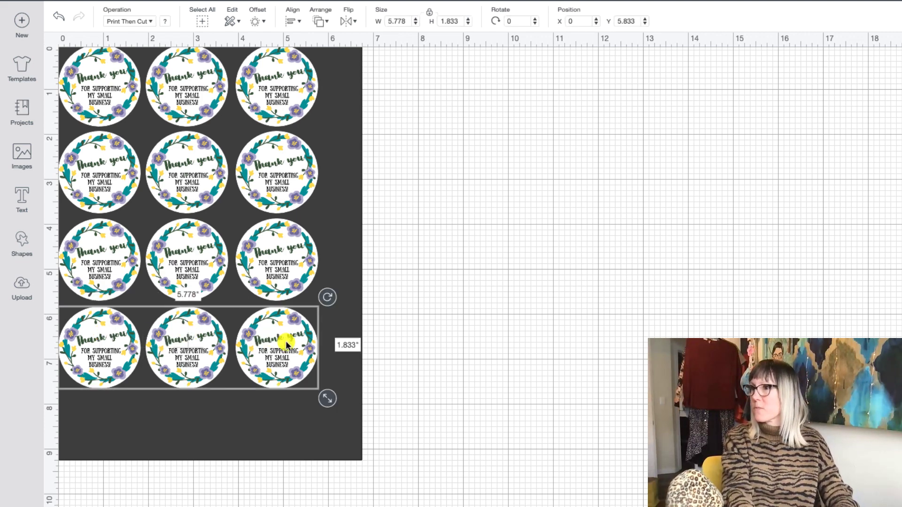
{"action": "left_click_drag", "start_coordinate": [287, 342], "coordinate": [288, 340]}
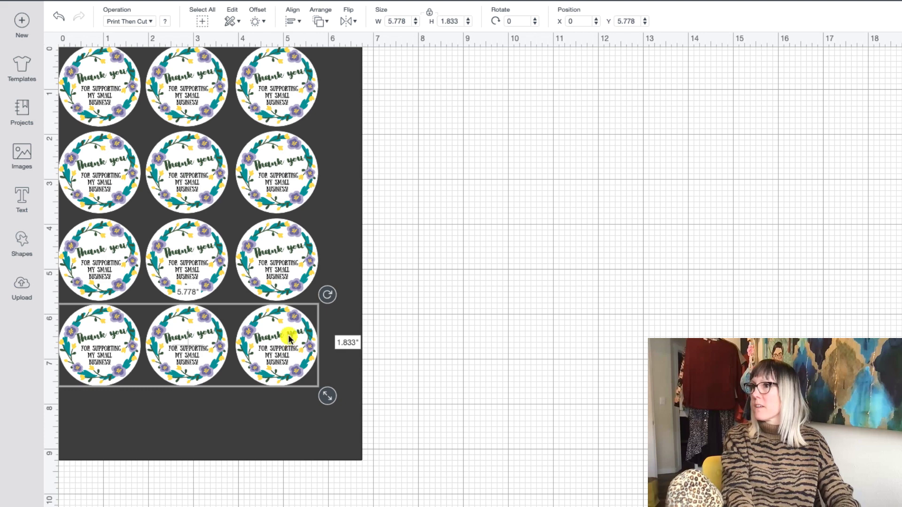
{"action": "left_click", "coordinate": [288, 247]}
{"action": "left_click", "coordinate": [195, 248], "text": "shift"}
{"action": "left_click", "coordinate": [105, 245], "text": "shift"}
{"action": "left_click_drag", "start_coordinate": [105, 245], "coordinate": [105, 244]}
Step: Place two sticker copies side by side in a new fifth row at the bottom
{"action": "left_click", "coordinate": [495, 328]}
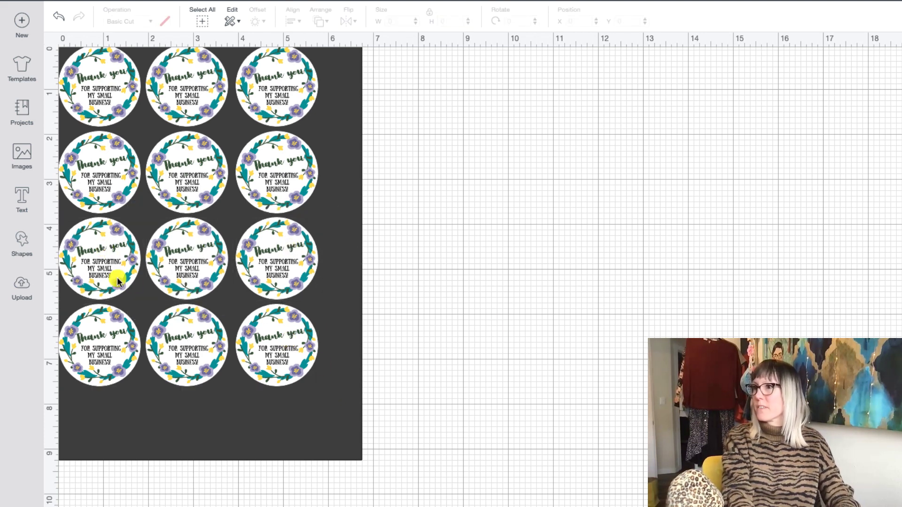
{"action": "left_click_drag", "start_coordinate": [107, 367], "coordinate": [154, 410]}
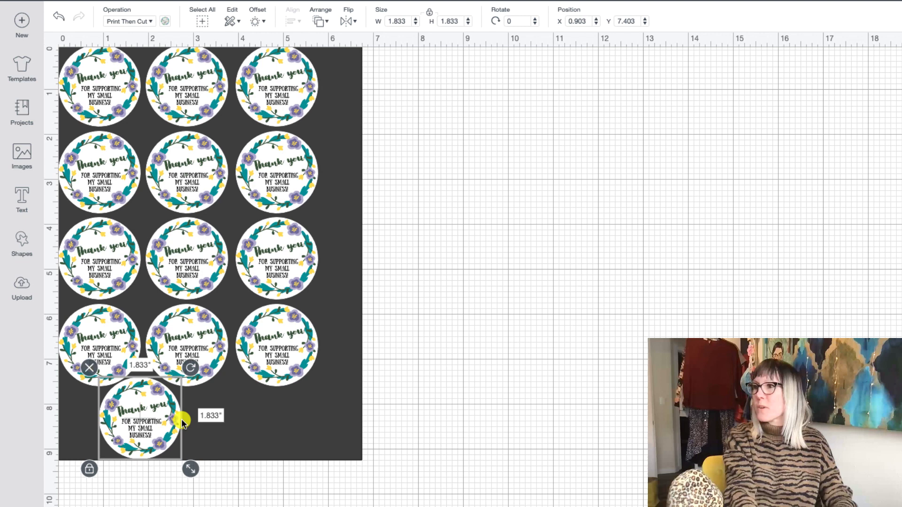
{"action": "left_click", "coordinate": [252, 489]}
{"action": "left_click_drag", "start_coordinate": [157, 447], "coordinate": [223, 324]}
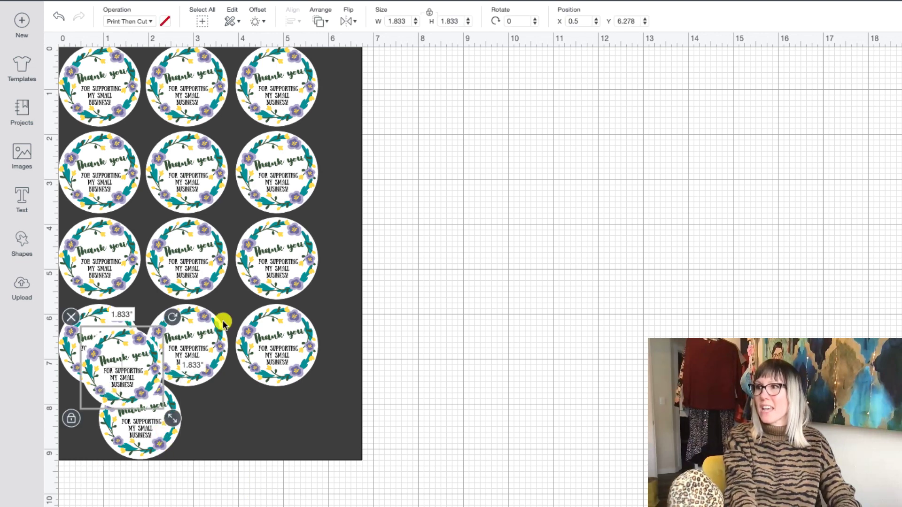
{"action": "left_click_drag", "start_coordinate": [115, 368], "coordinate": [229, 425]}
{"action": "left_click", "coordinate": [544, 397]}
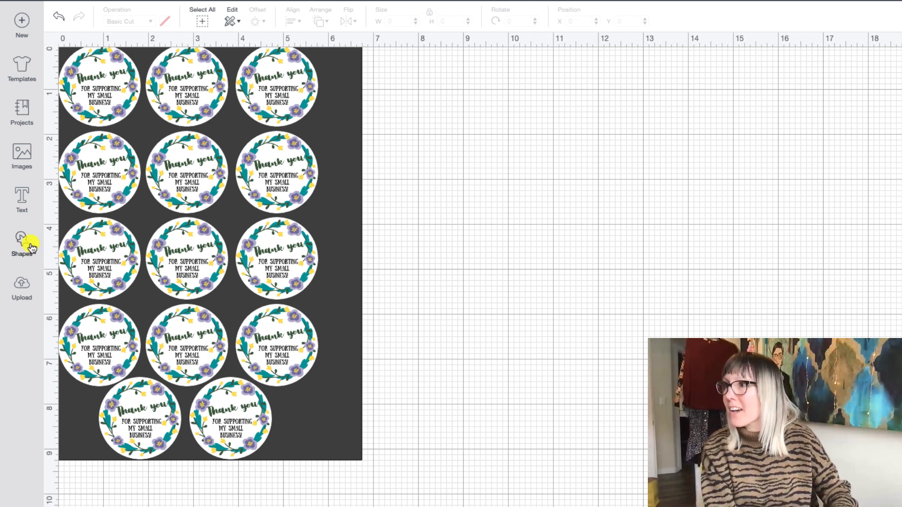
Step: Search images for 'flowe', arrange flower stickers along the right edge, and send to mat preparation
{"action": "left_click", "coordinate": [21, 155]}
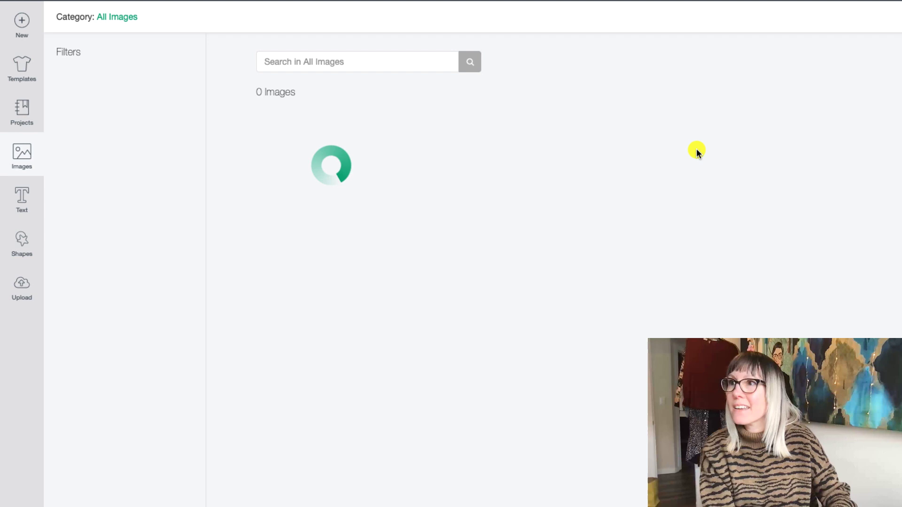
{"action": "left_click", "coordinate": [333, 60]}
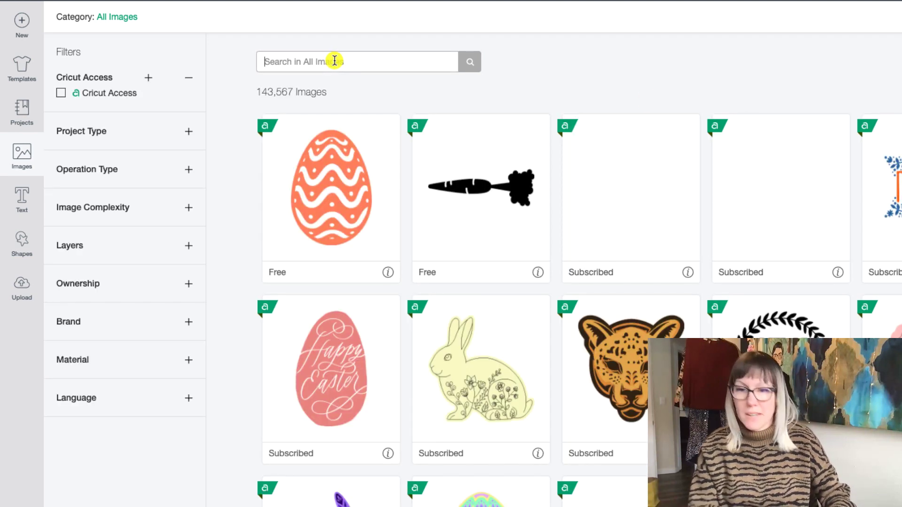
{"action": "type", "text": "flowe"}
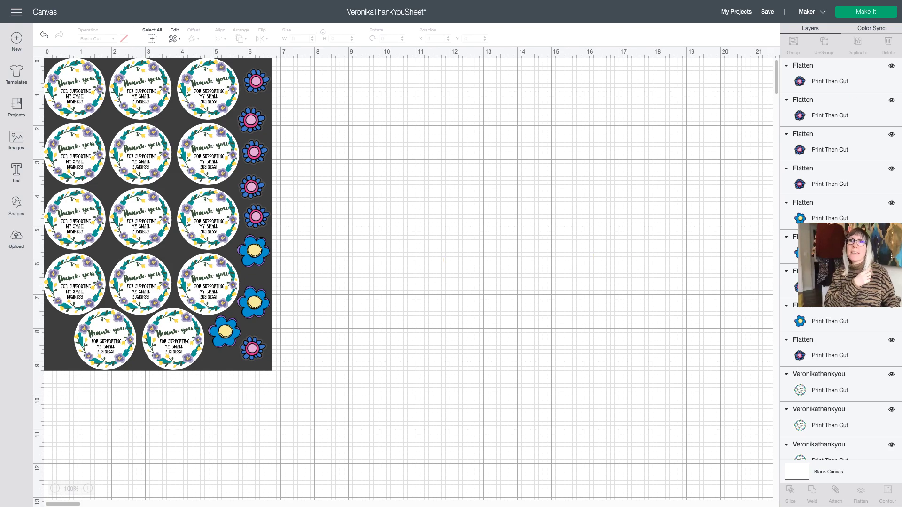
{"action": "left_click", "coordinate": [865, 13]}
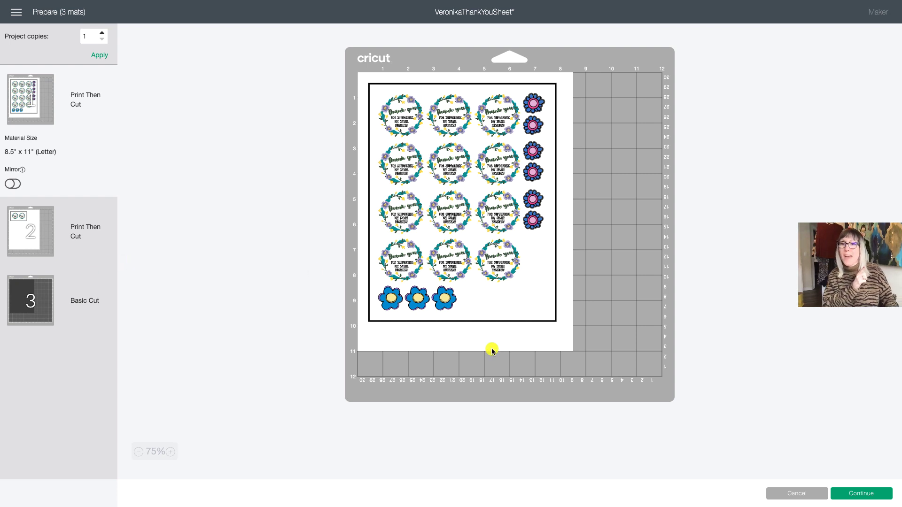
Step: Confirm the design spans three mats, then cancel back to the canvas
{"action": "left_click", "coordinate": [797, 495]}
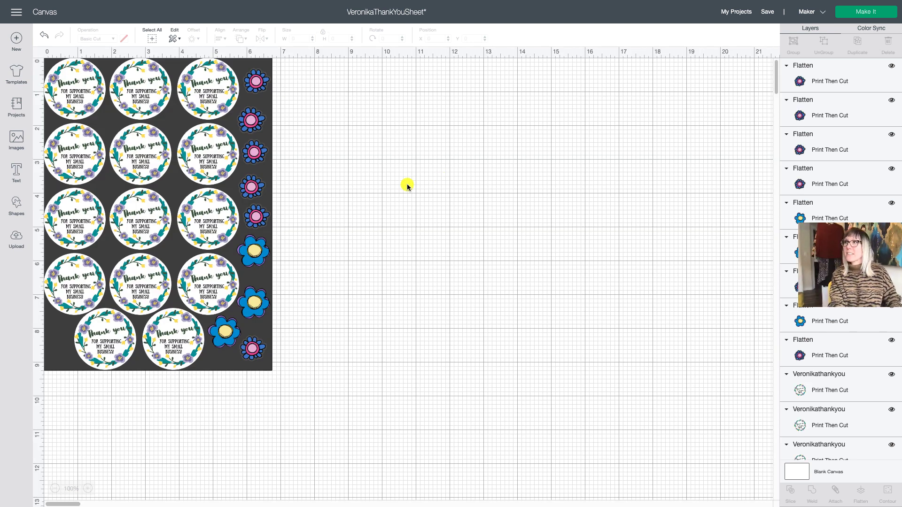
Step: Select and attach all stickers and flowers, then delete the Square background layer
{"action": "left_click", "coordinate": [151, 41]}
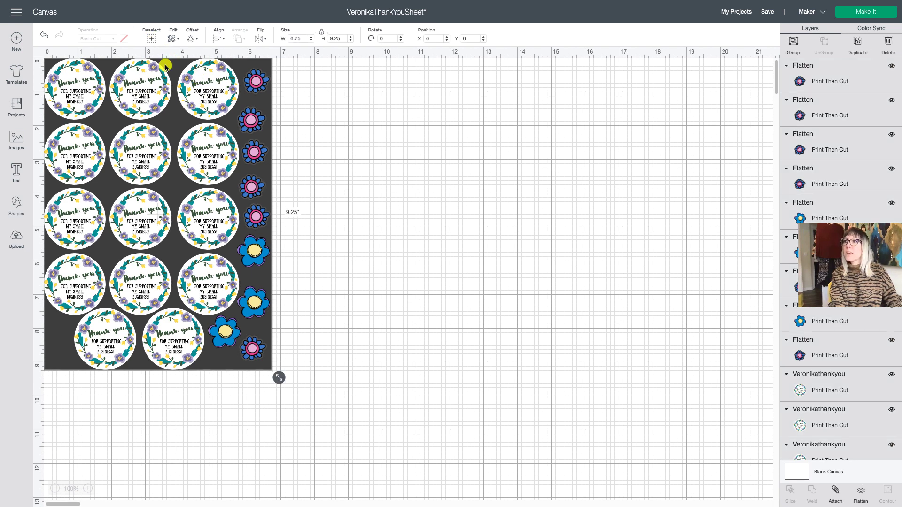
{"action": "left_click", "coordinate": [837, 497]}
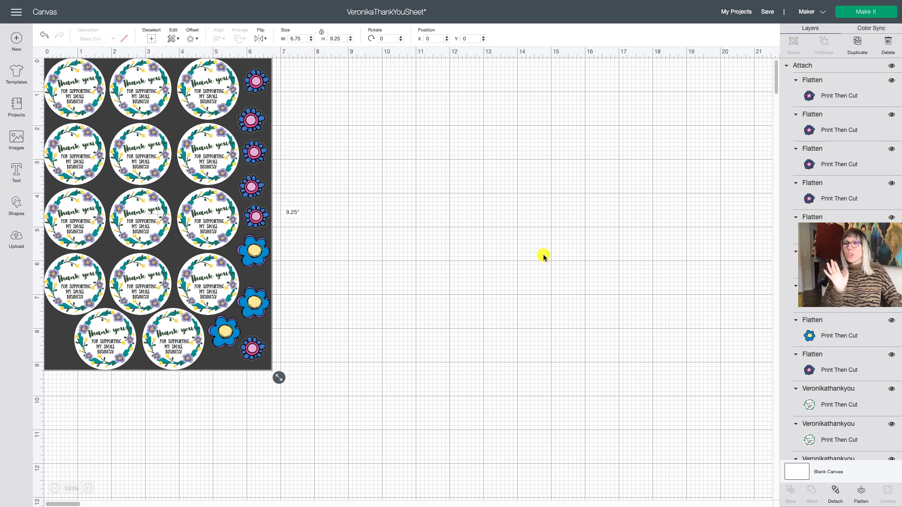
{"action": "scroll", "coordinate": [827, 254], "scroll_direction": "down", "scroll_amount": 10}
{"action": "scroll", "coordinate": [841, 258], "scroll_direction": "down", "scroll_amount": 2}
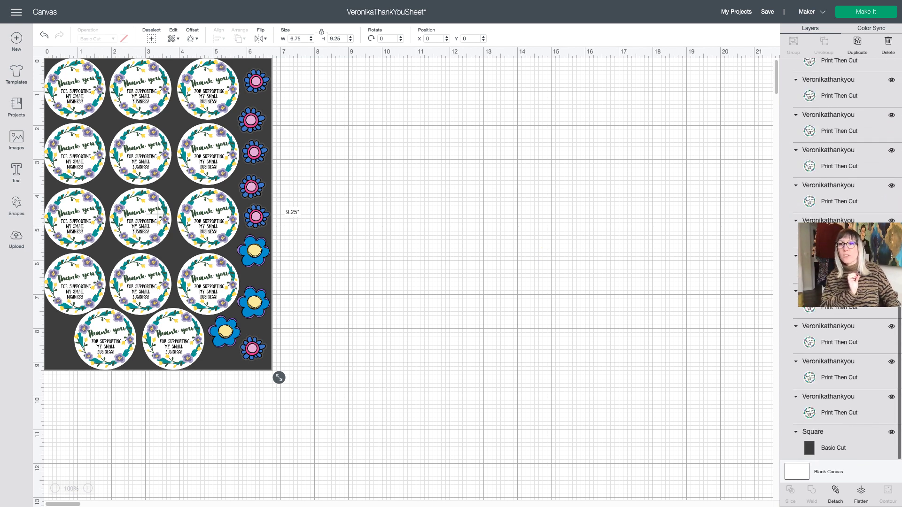
{"action": "left_click", "coordinate": [846, 443]}
{"action": "key", "text": "Delete"}
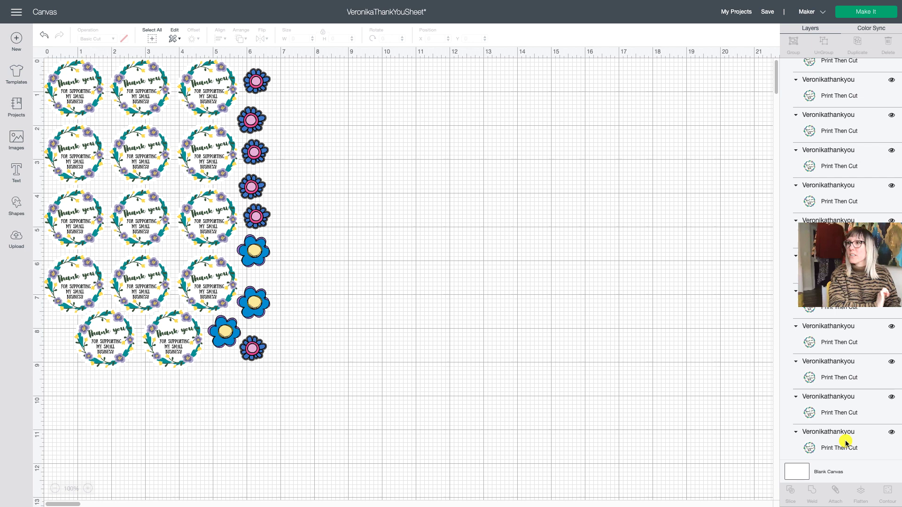